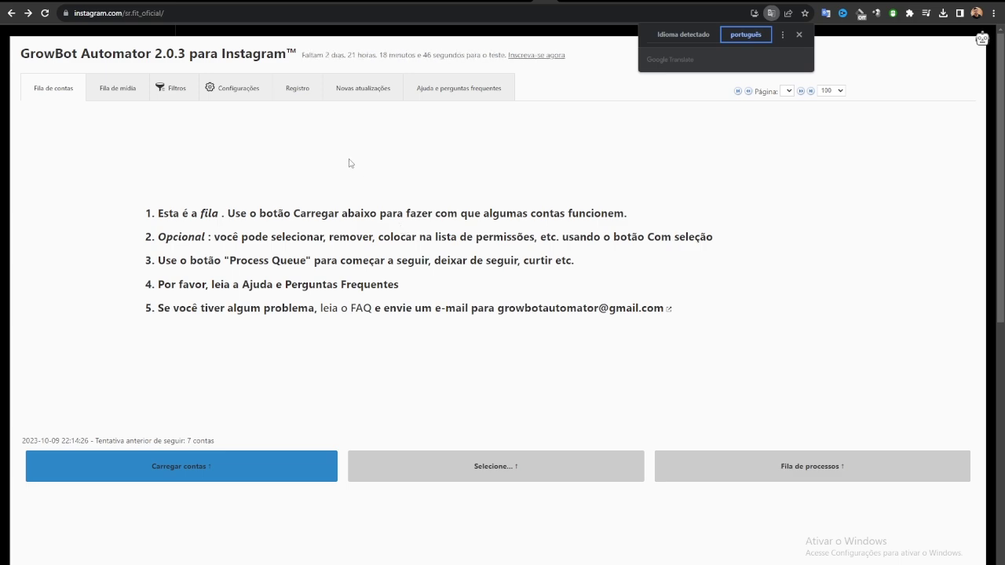
# In GrowBot's wait-time settings, set the wait after each follow, unfollow or like to 100 seconds.
pyautogui.click(230, 94)
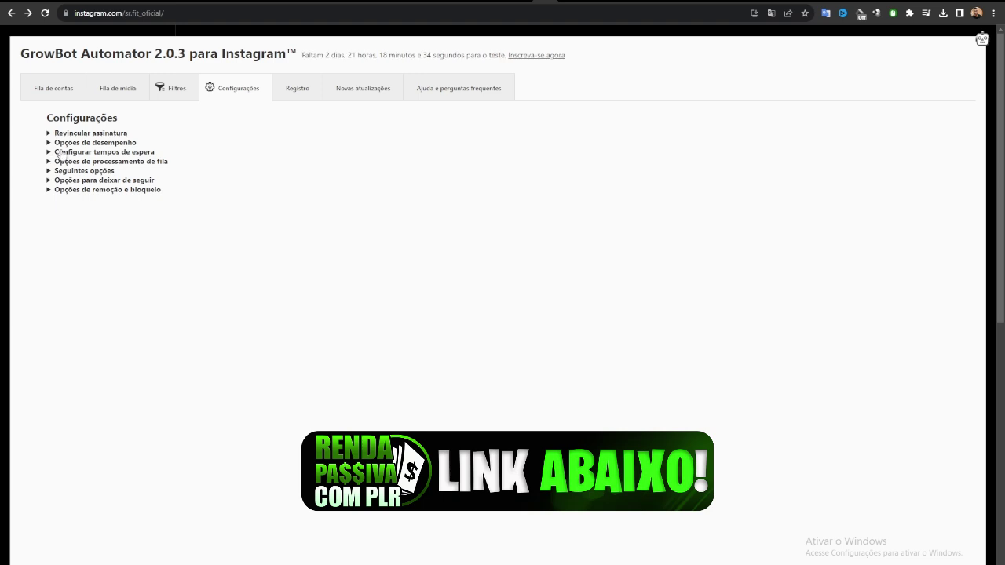
pyautogui.click(50, 152)
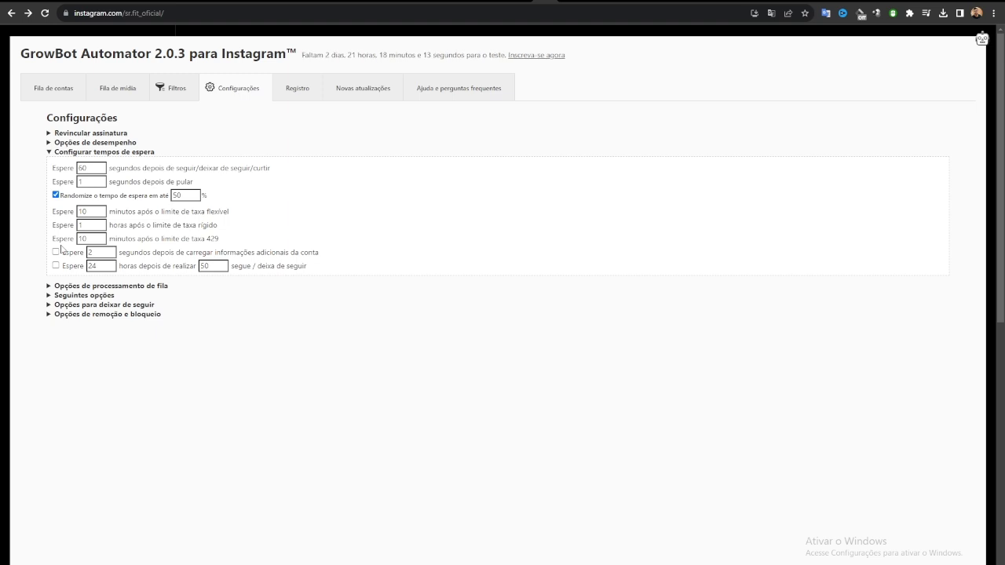
pyautogui.click(91, 167)
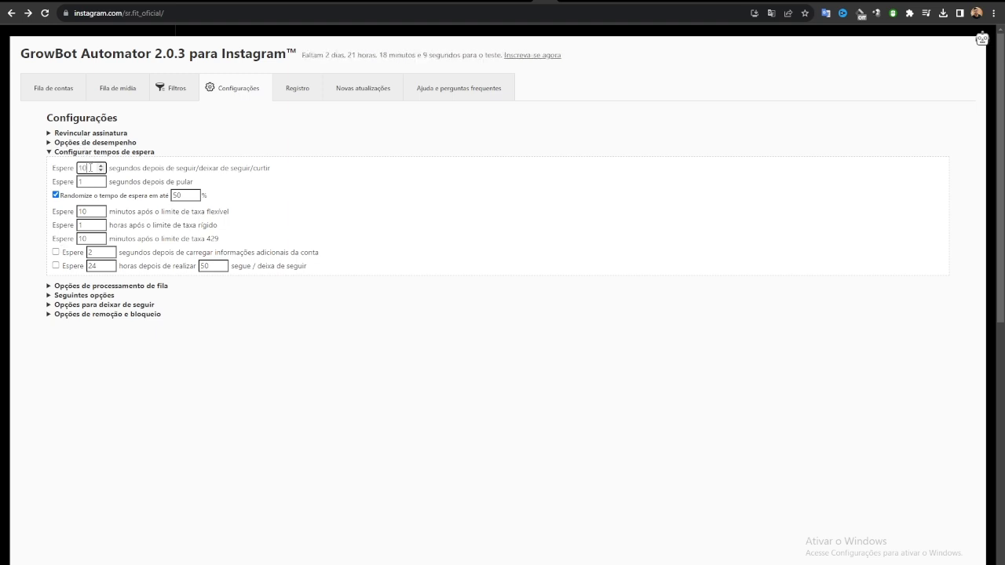
pyautogui.moveTo(91, 168); pyautogui.dragTo(72, 164)
pyautogui.click(212, 413)
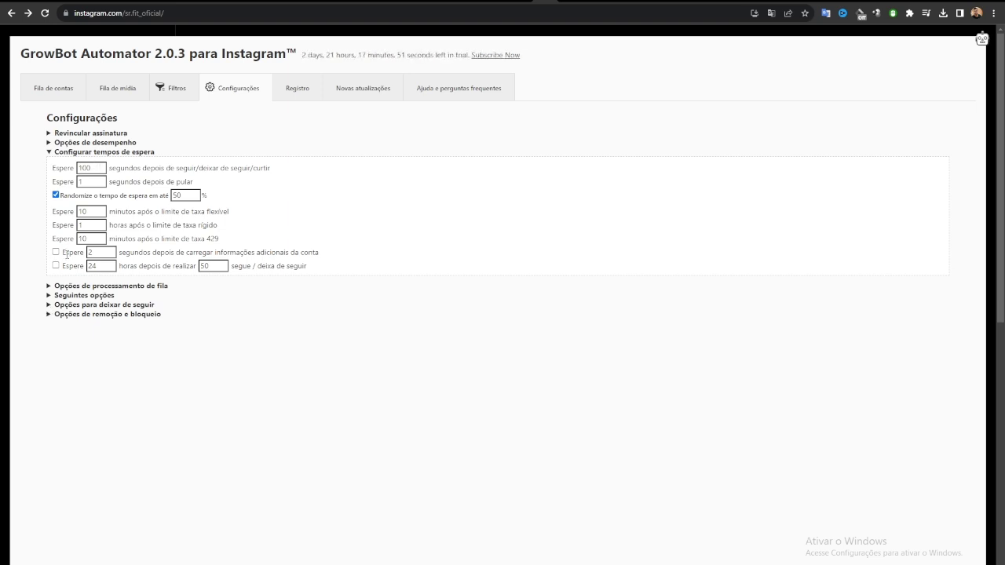
# Disable all four enabled restrictions in the unfollow options, and collapse the wait-time settings.
pyautogui.click(50, 306)
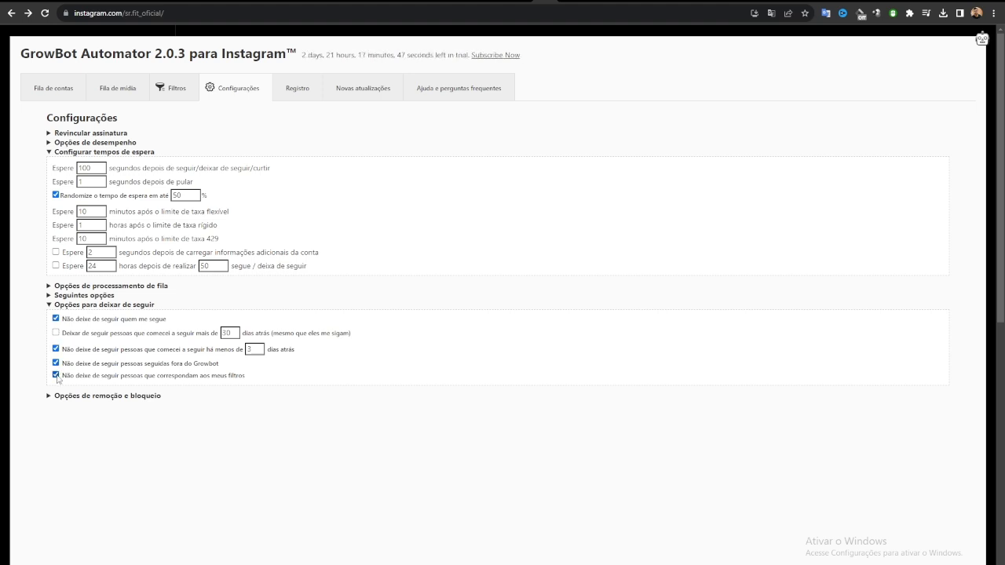
pyautogui.click(56, 318)
pyautogui.click(56, 348)
pyautogui.click(56, 362)
pyautogui.click(55, 375)
pyautogui.click(51, 152)
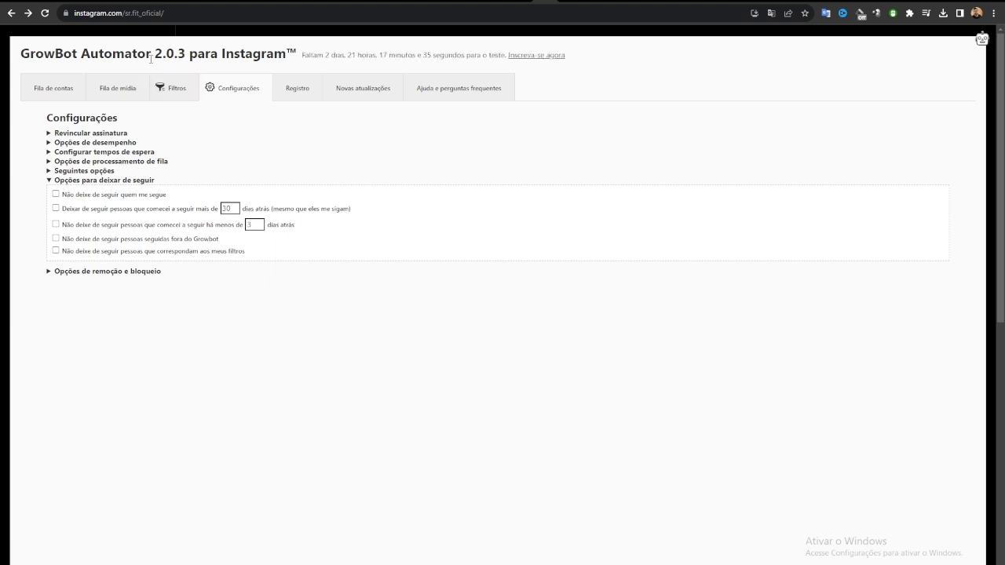
# Include accounts without a profile picture in the account filters and return to the accounts queue.
pyautogui.click(174, 92)
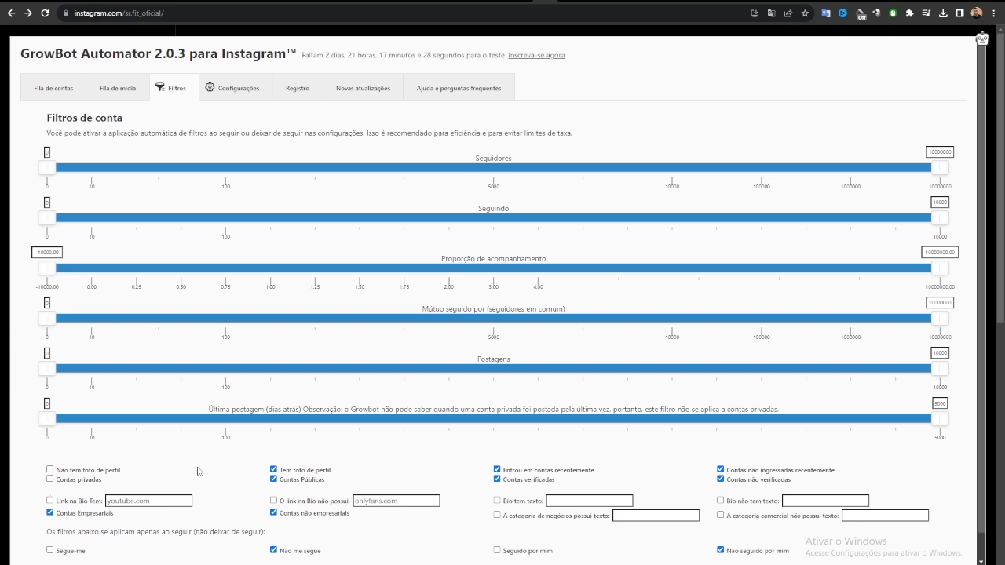
pyautogui.click(51, 471)
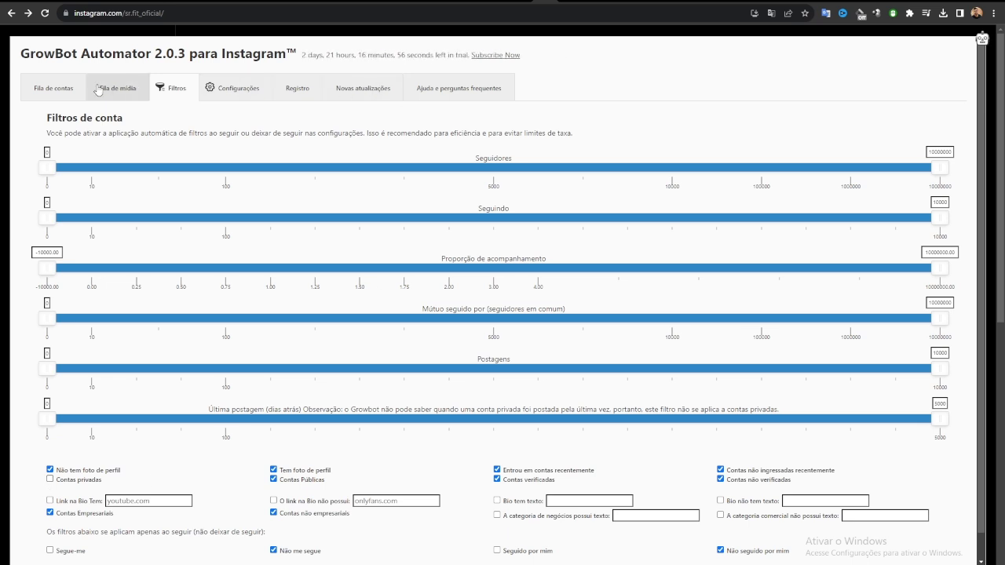
pyautogui.click(47, 93)
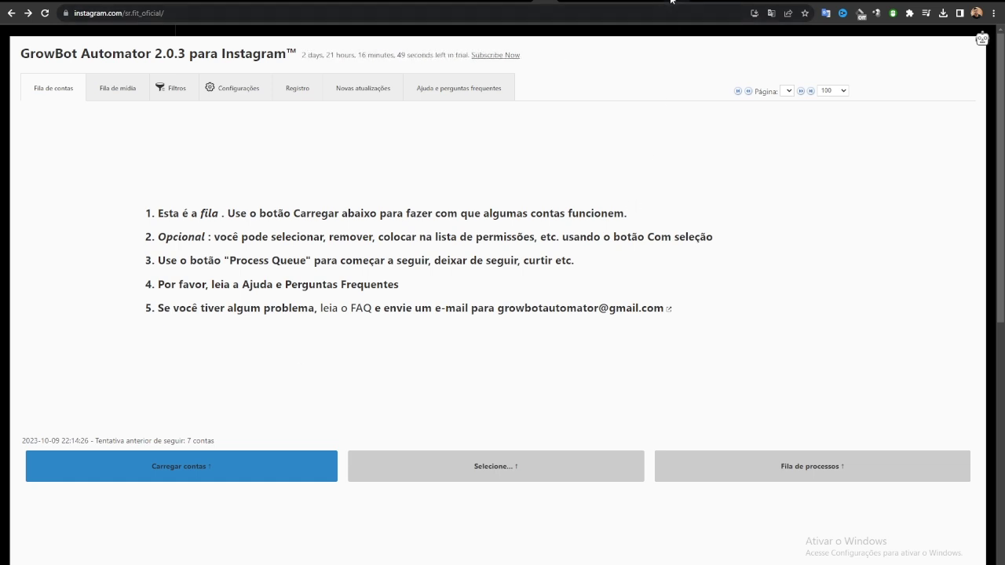
# Switch to the emagrecendo_bem_de_saude Instagram profile, browse its follower list, and close the list.
pyautogui.moveTo(671, 1)
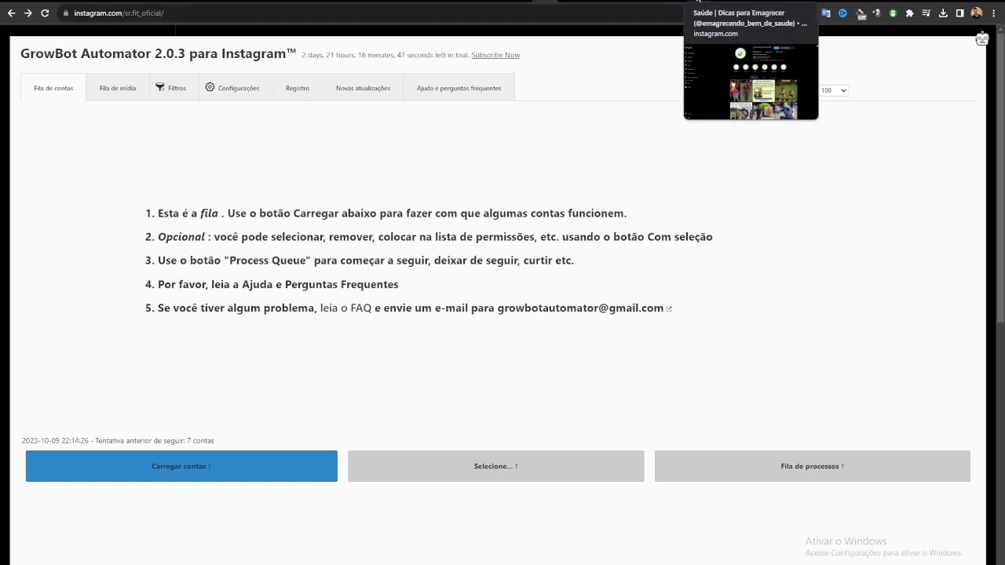
pyautogui.click(697, 1)
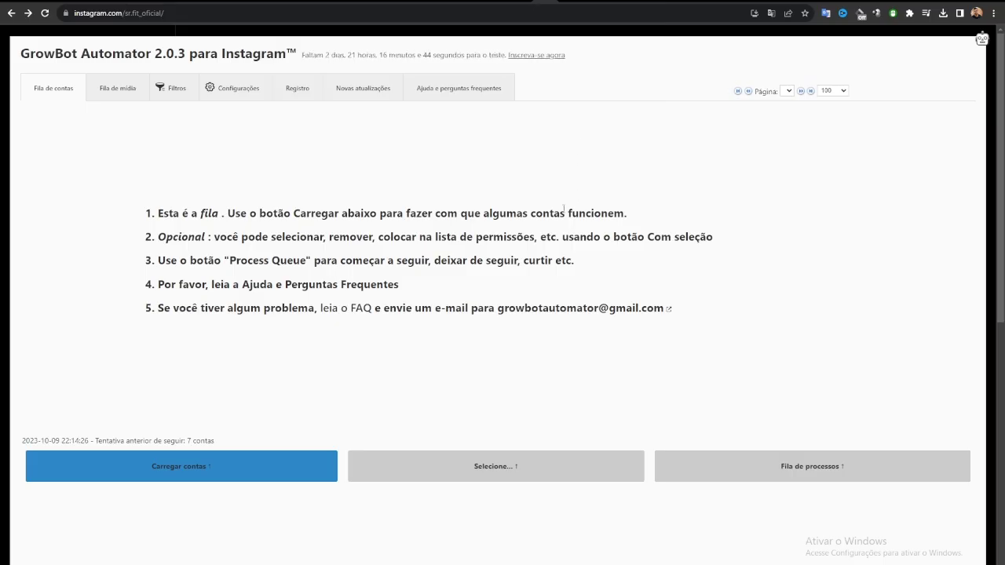
pyautogui.click(574, 1)
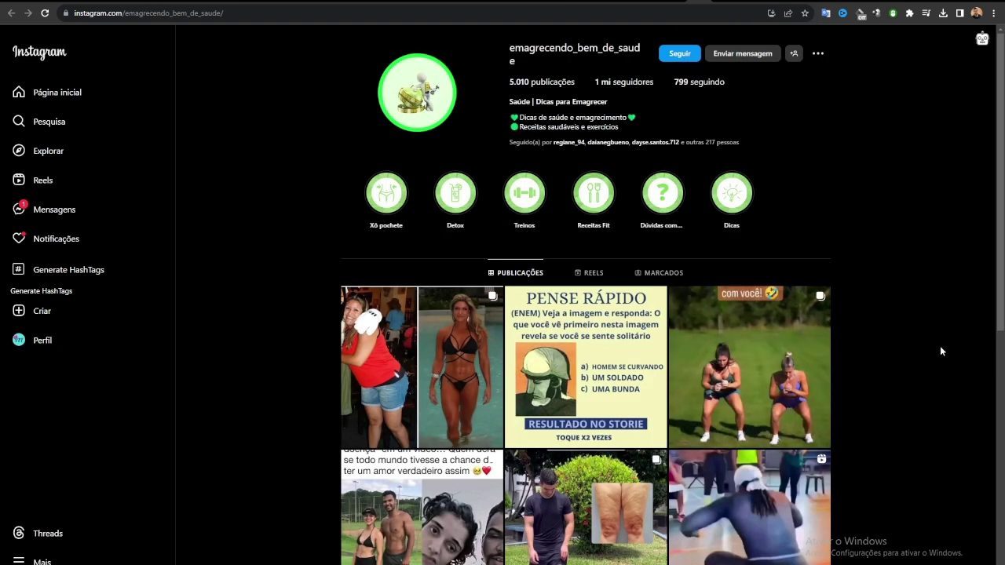
pyautogui.moveTo(594, 81); pyautogui.dragTo(653, 84)
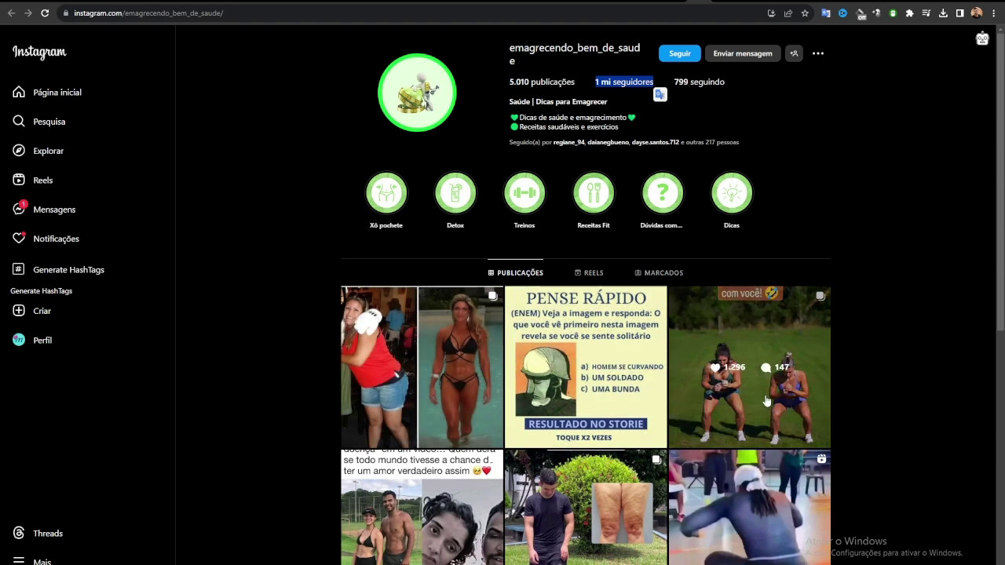
pyautogui.click(623, 82)
pyautogui.scroll(-5, 444, 308)
pyautogui.scroll(10, 443, 307)
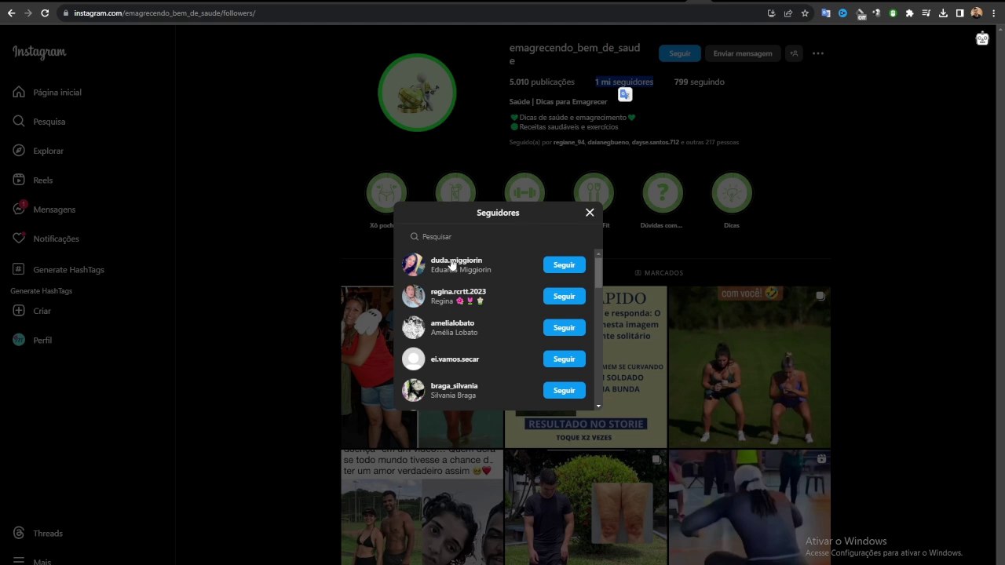
pyautogui.moveTo(453, 267)
pyautogui.click(914, 176)
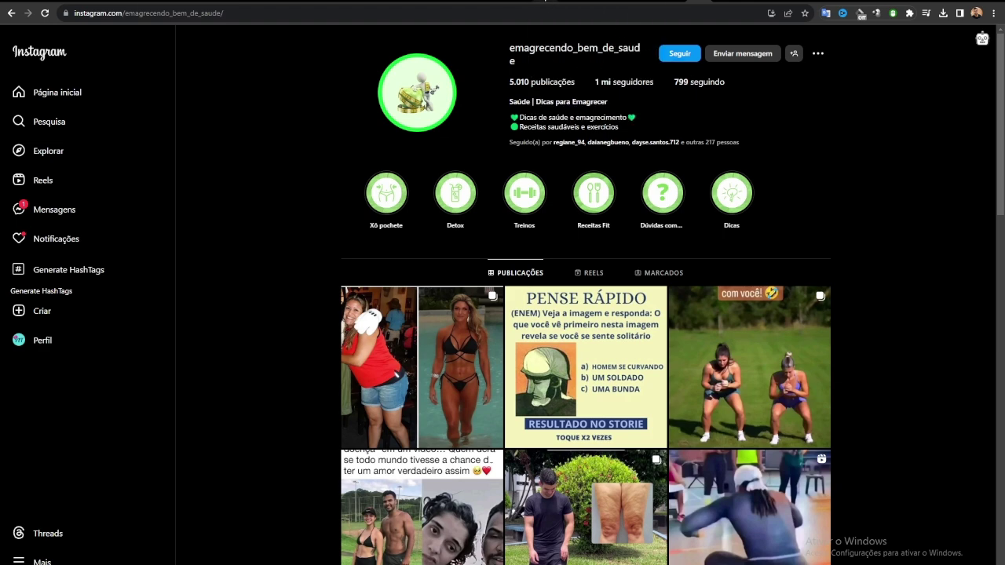
# Open GrowBot on the emagrecendo_bem_de_saude profile and load its followers into the queue, beginning at follower number 500.
pyautogui.click(601, 0)
pyautogui.click(981, 41)
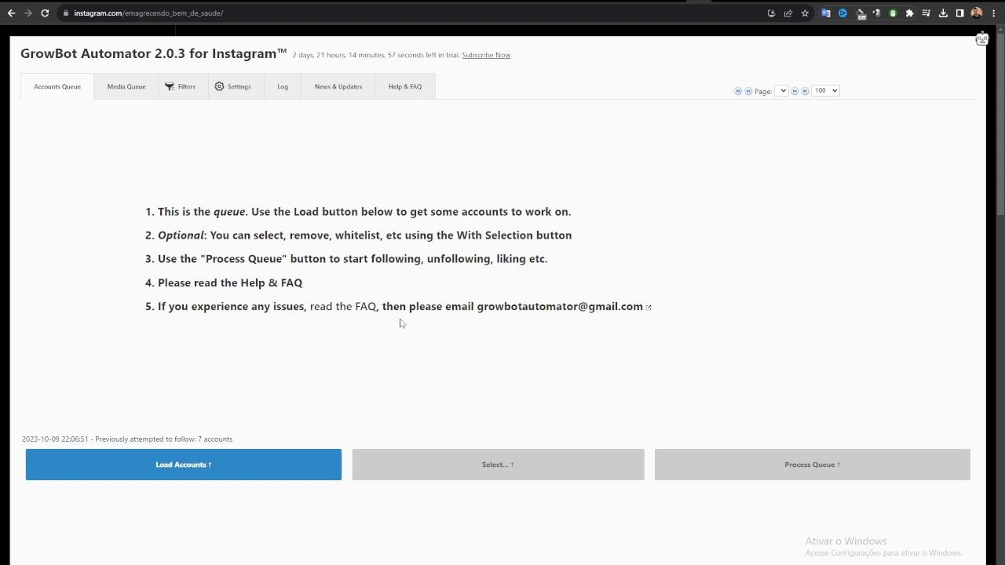
pyautogui.moveTo(175, 467)
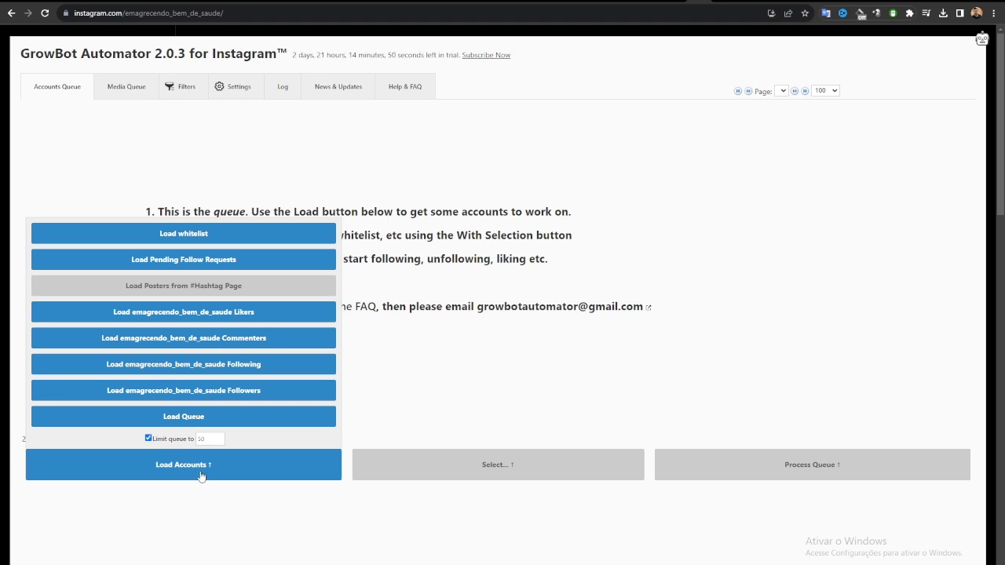
pyautogui.click(171, 393)
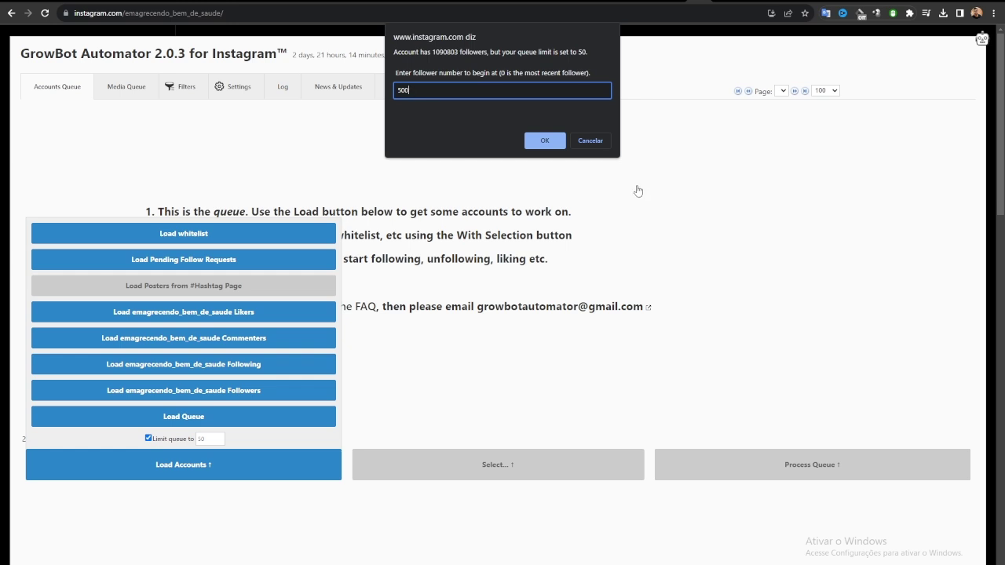
pyautogui.click(542, 141)
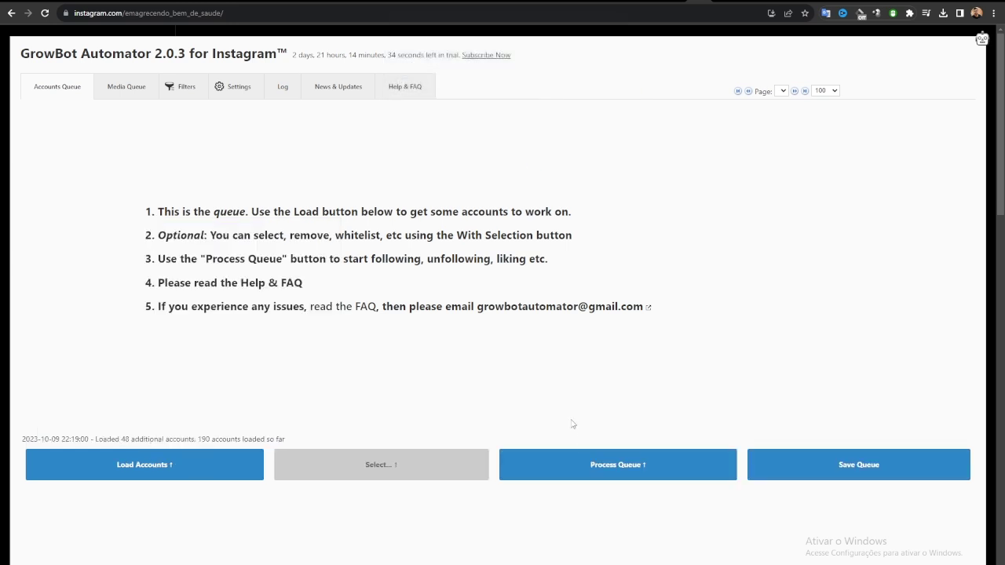
# Start processing the loaded queue with the Follow + Like option set to 1 picture.
pyautogui.moveTo(623, 469)
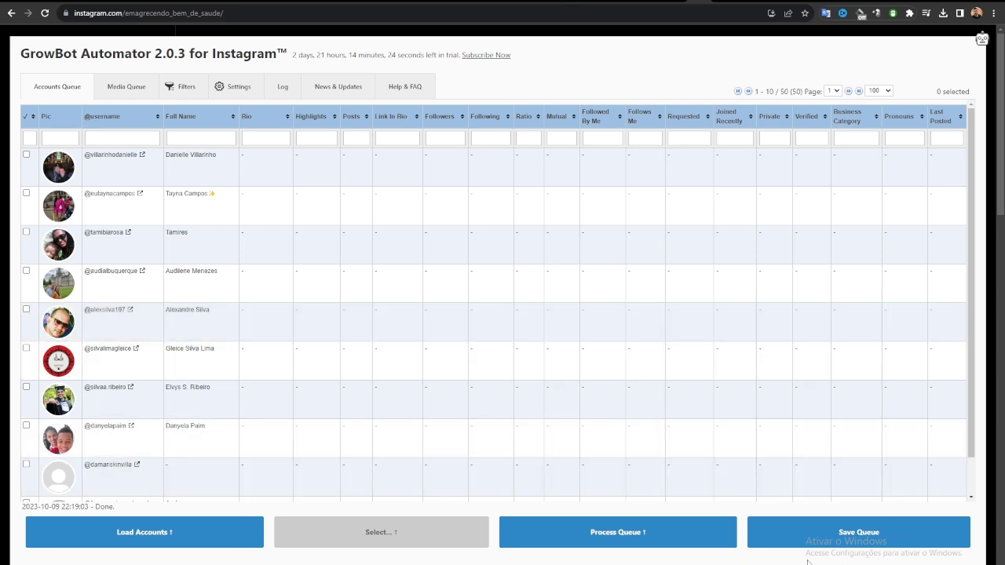
pyautogui.moveTo(609, 551)
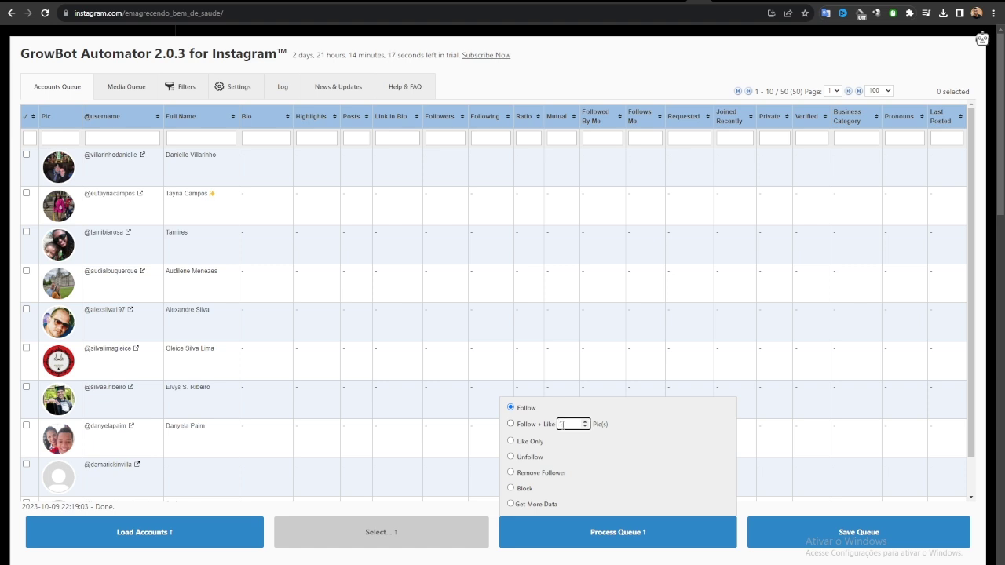
pyautogui.click(511, 424)
pyautogui.click(616, 540)
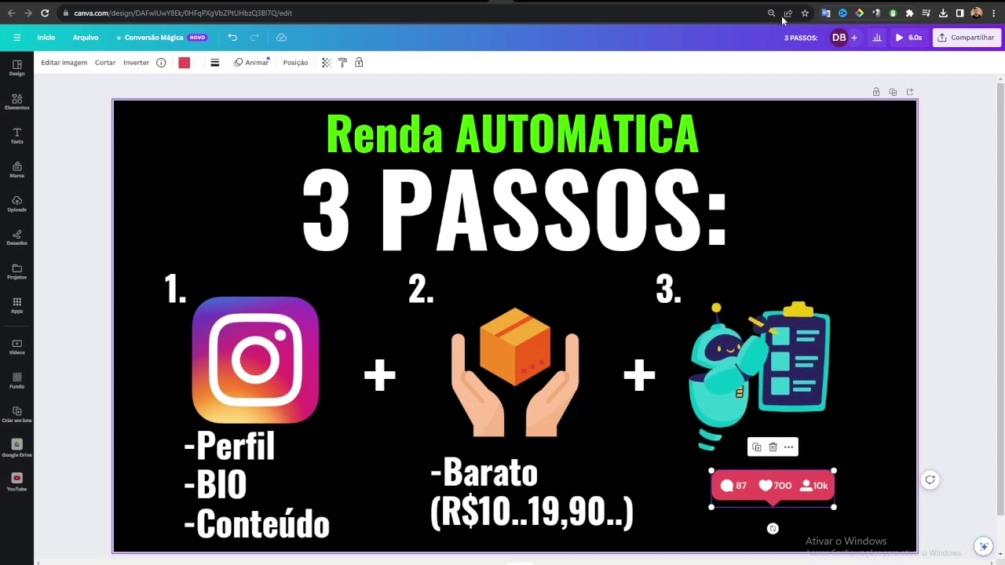
# Check the GrowBot queue, and review the sr.fit_oficial profile bio alongside the ChatGPT bio suggestions.
pyautogui.click(710, 4)
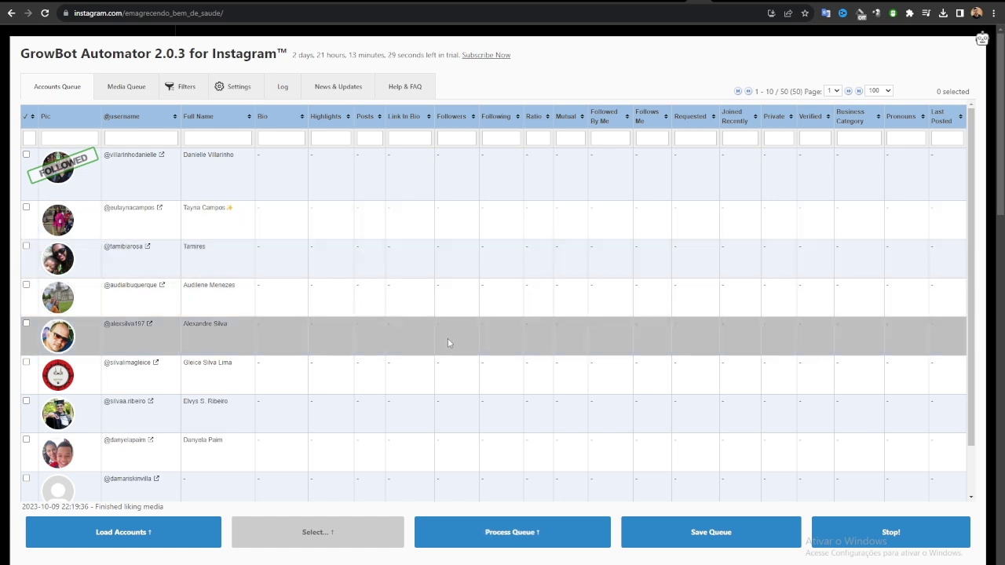
pyautogui.click(505, 7)
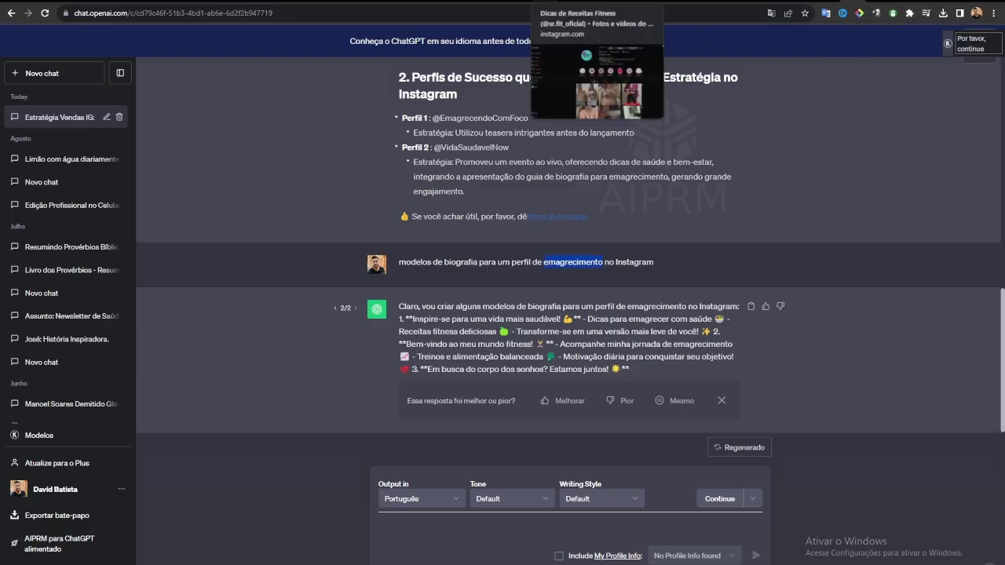
pyautogui.click(597, 2)
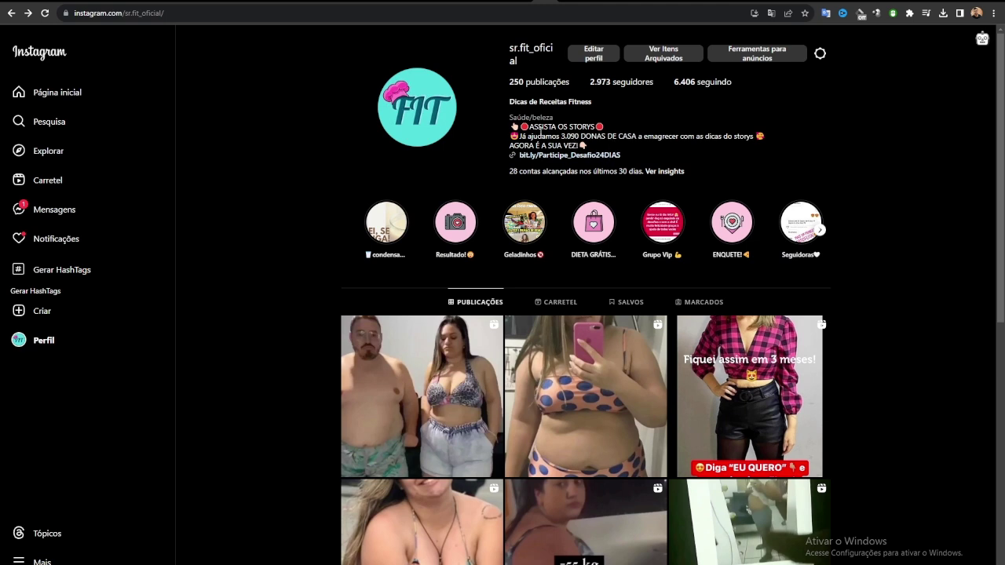
pyautogui.moveTo(590, 141); pyautogui.dragTo(514, 125)
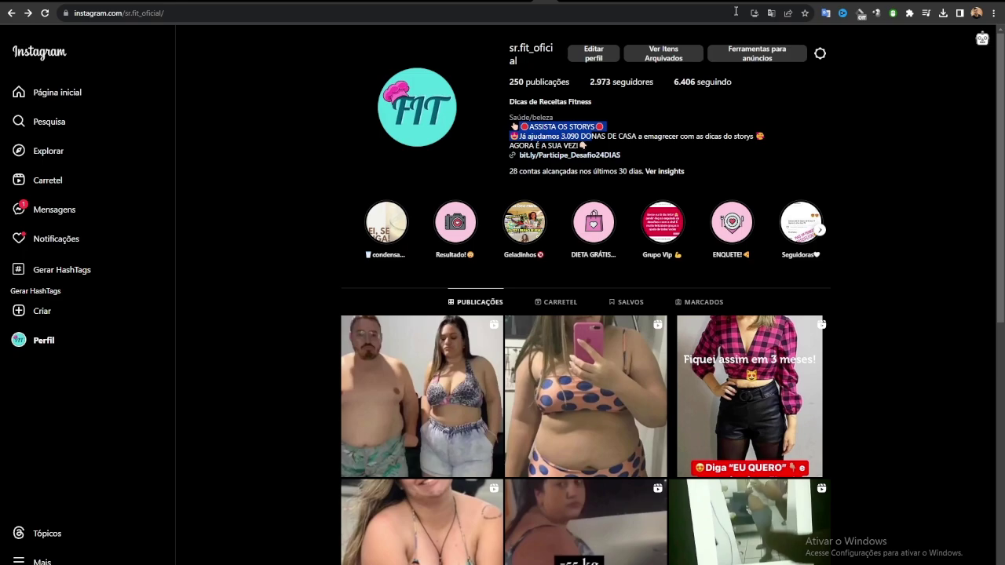
pyautogui.click(853, 1)
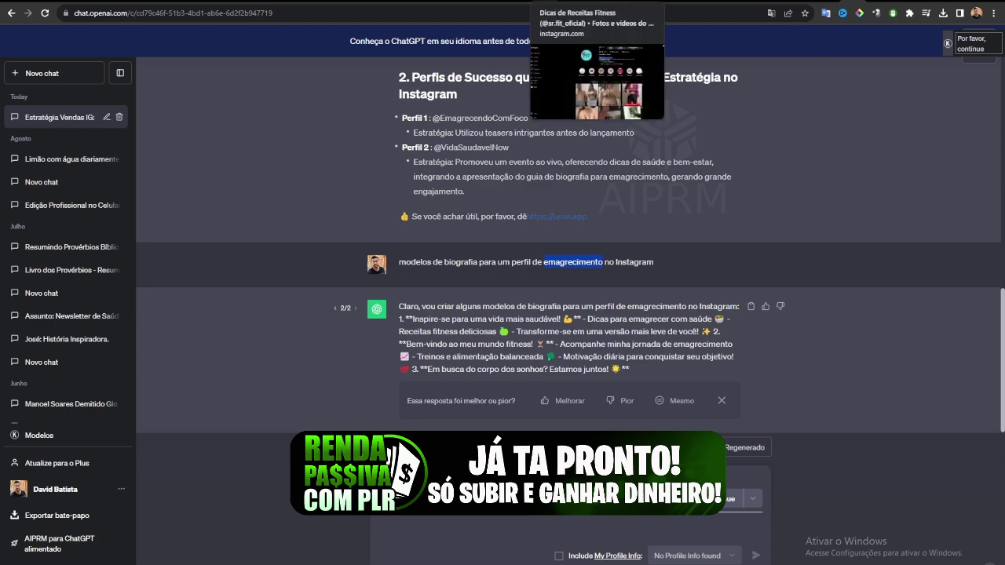
pyautogui.click(546, 2)
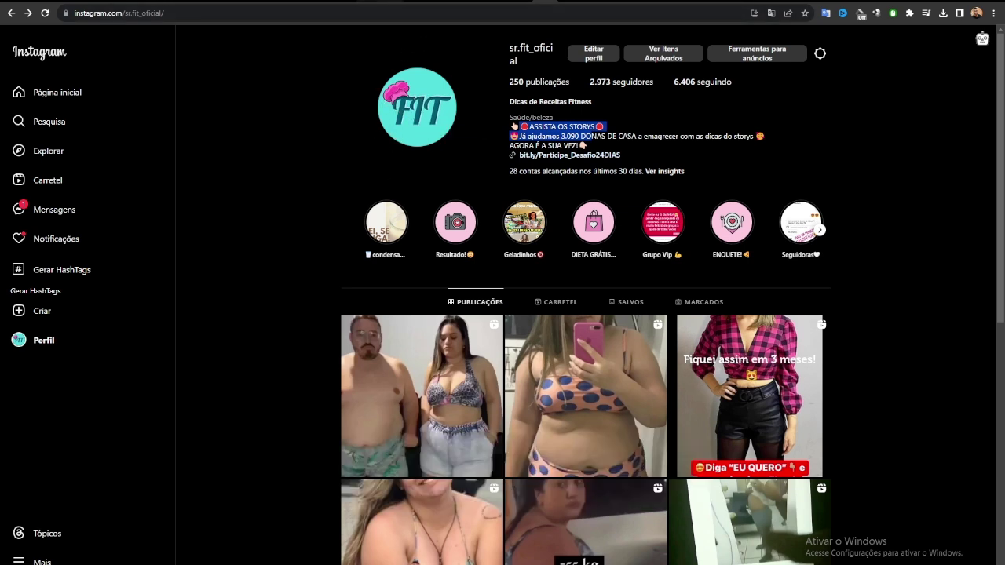
# In the Canva logo design, apply the "Doces e Sobremesas Divertido Roxo" template and shift its candy graphic slightly.
pyautogui.click(368, 2)
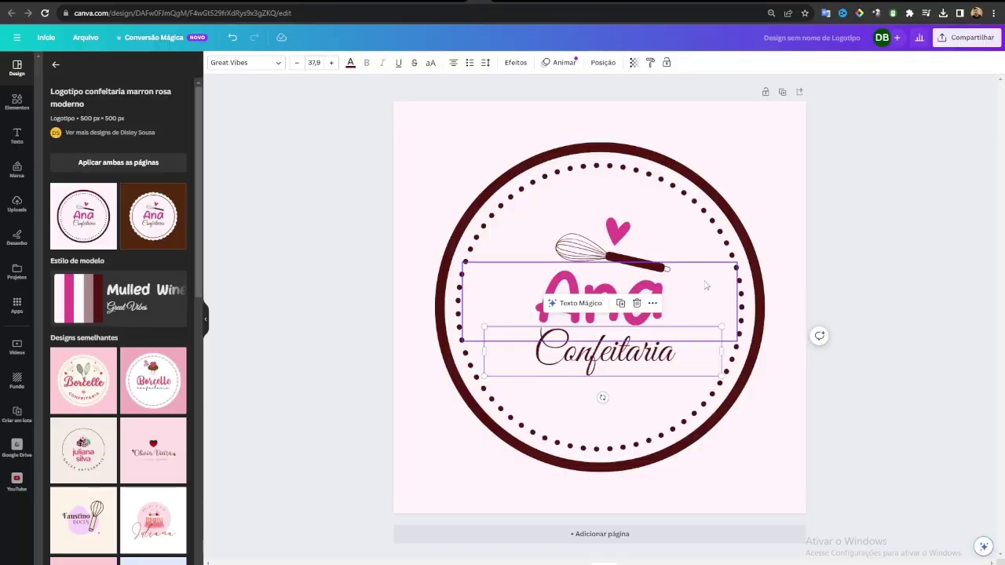
pyautogui.click(283, 253)
pyautogui.scroll(-4, 137, 243)
pyautogui.scroll(-3, 135, 443)
pyautogui.click(83, 136)
pyautogui.moveTo(591, 272); pyautogui.dragTo(603, 256)
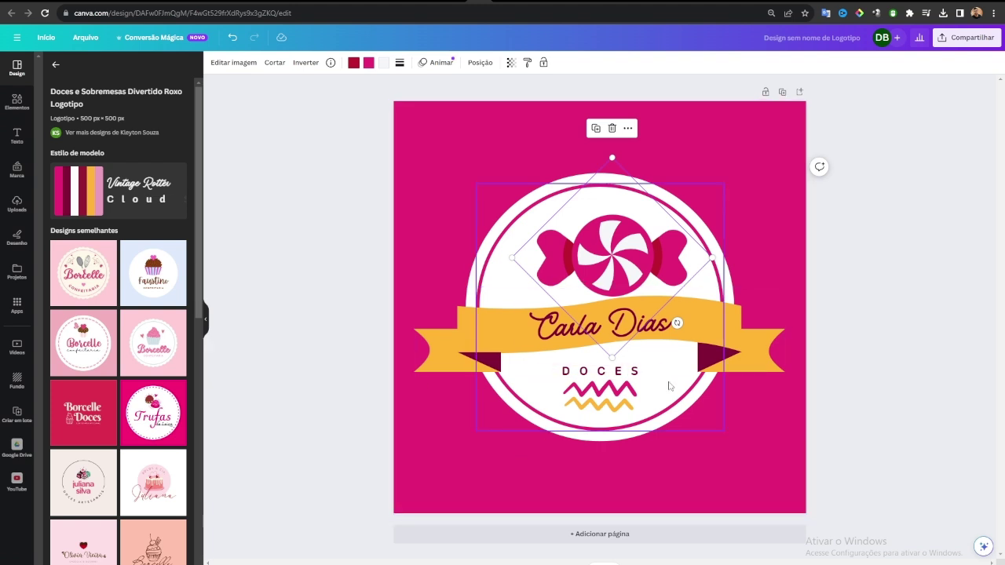
# Switch to the Kiwify dashboard and open the list of own products.
pyautogui.click(546, 2)
pyautogui.click(236, 1)
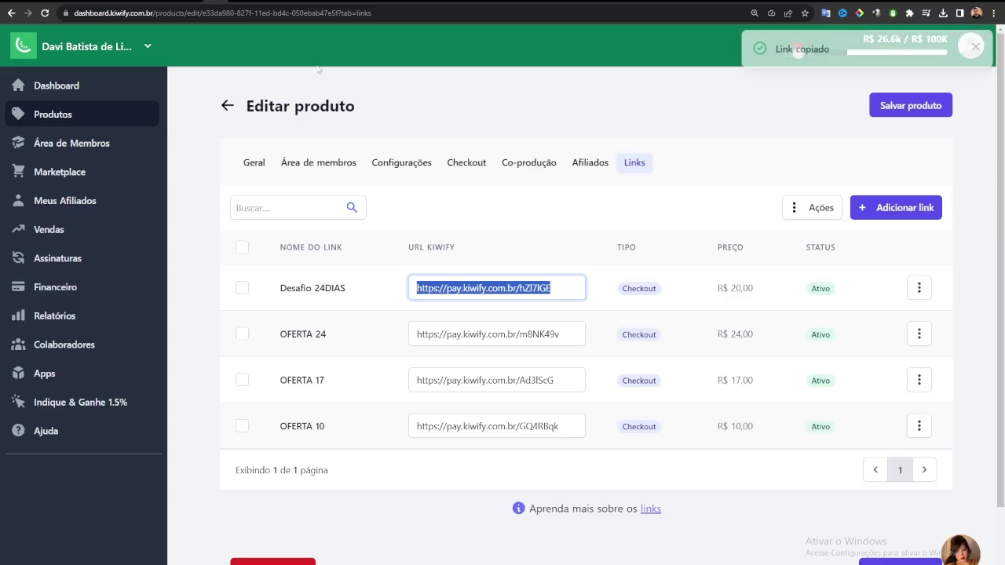
pyautogui.click(118, 115)
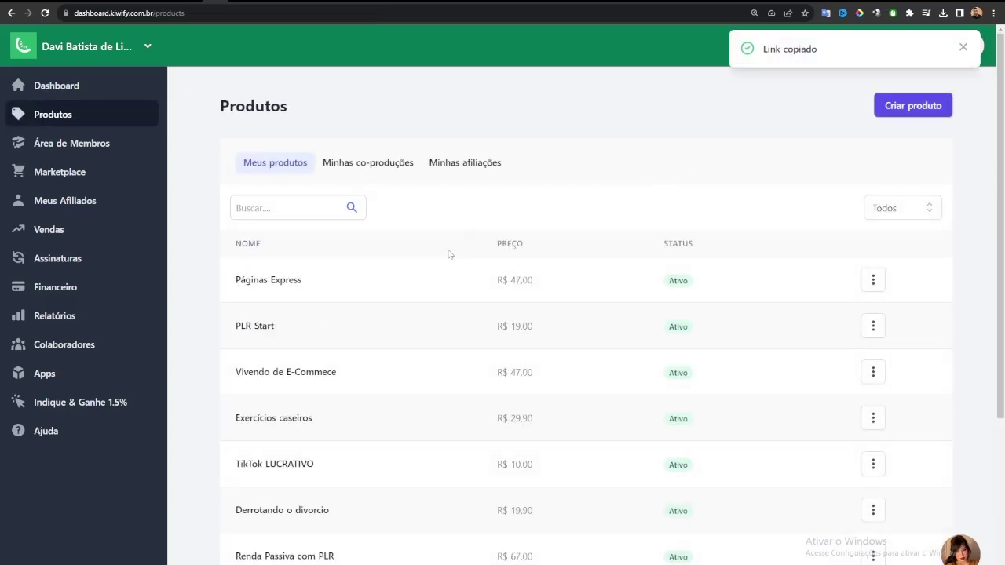
# View the PRL COMPLETO DESAFIO 24 DIAS folder in Google Drive, and return to the Kiwify product list.
pyautogui.click(612, 1)
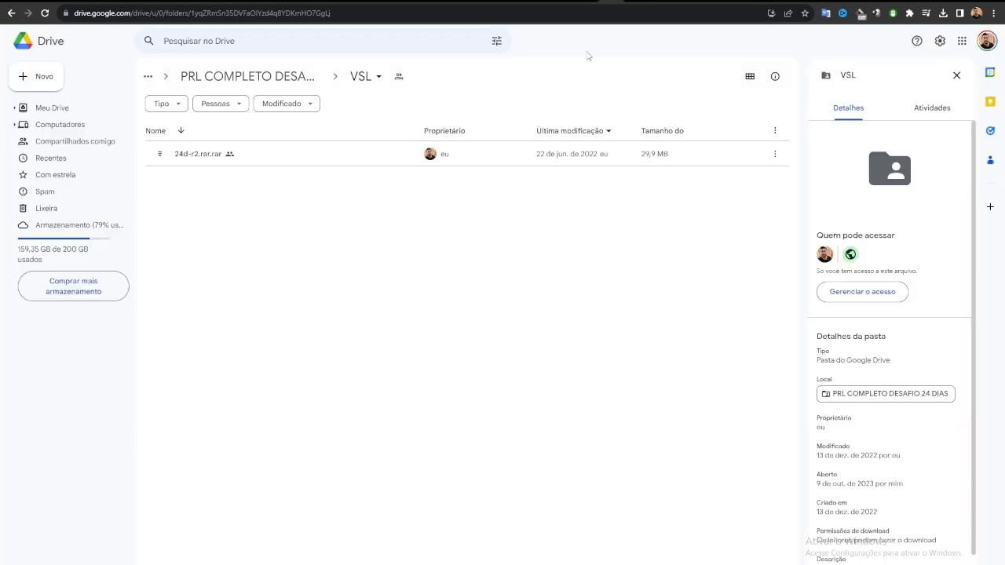
pyautogui.click(219, 81)
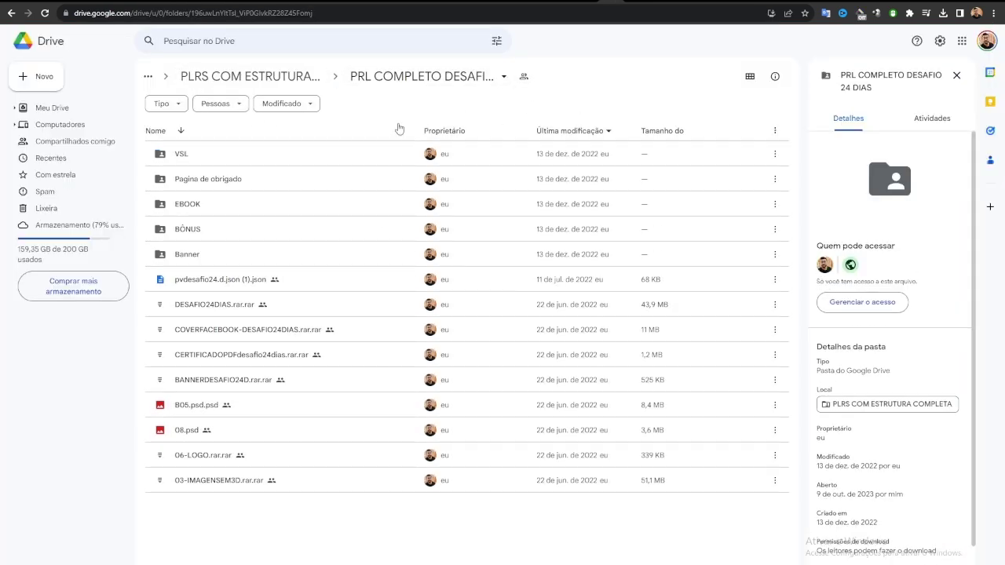
pyautogui.click(214, 1)
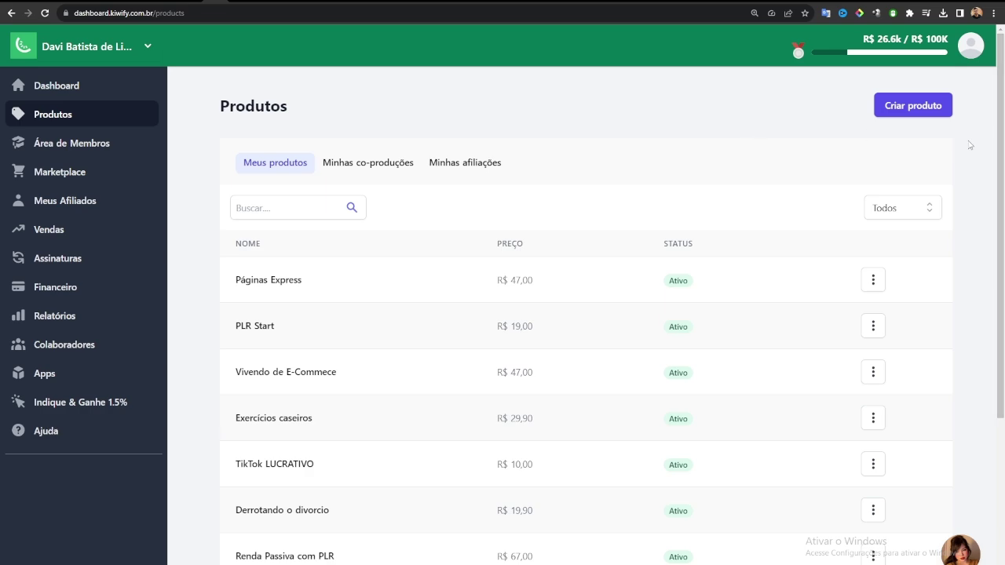
# View the payment type and content delivery options for creating a Kiwify product, and close the form without saving.
pyautogui.click(915, 110)
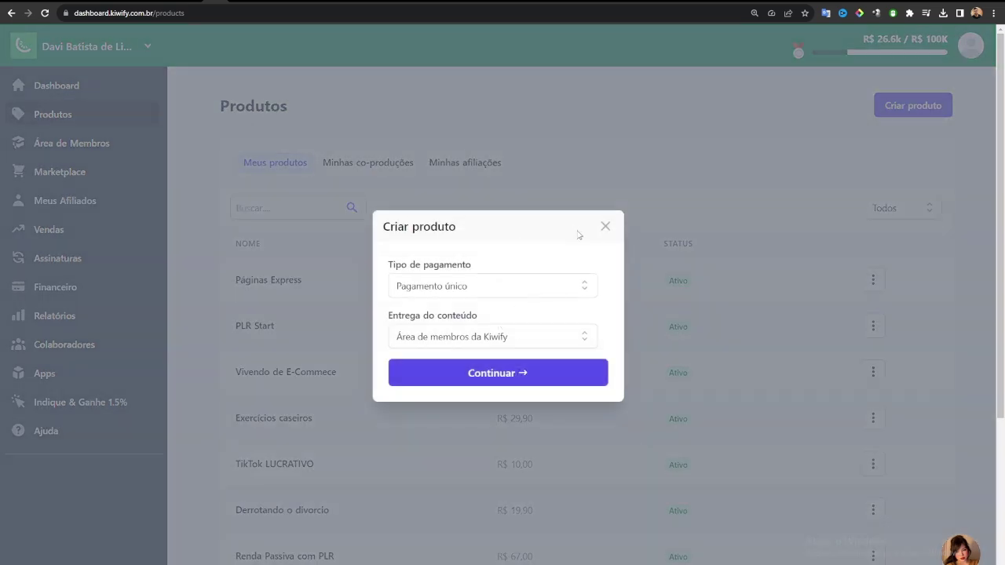
pyautogui.click(603, 225)
# Switch to the sr.fit_oficial Instagram profile and look through its bio, highlights and published posts.
pyautogui.click(546, 1)
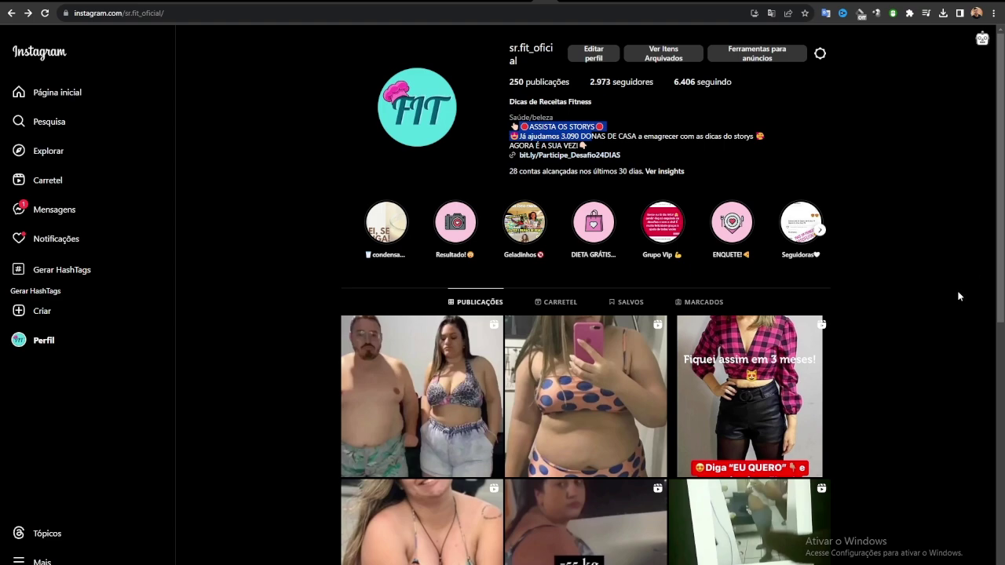
pyautogui.scroll(-5, 981, 279)
pyautogui.scroll(3, 493, 299)
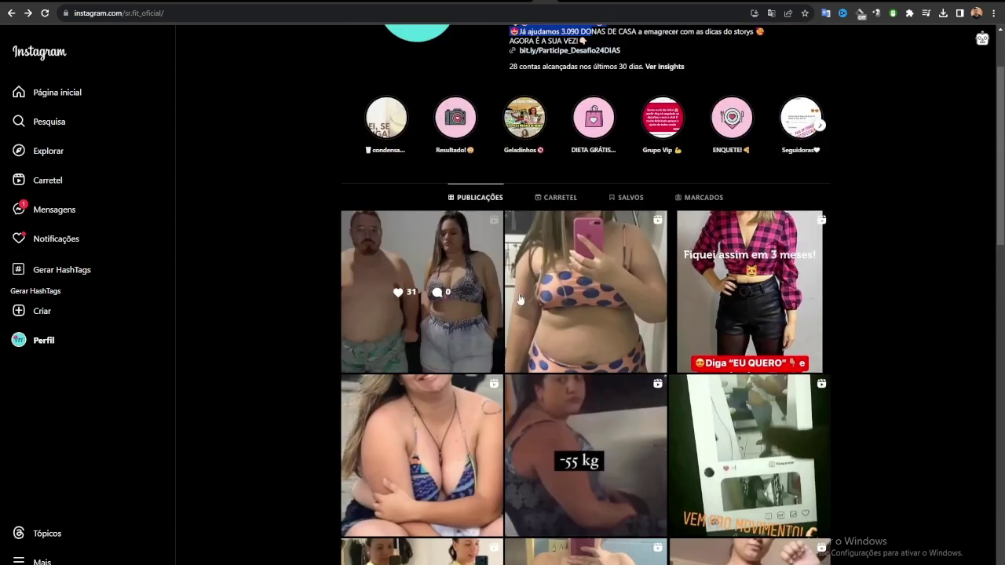
pyautogui.scroll(-2, 847, 416)
pyautogui.scroll(3, 848, 417)
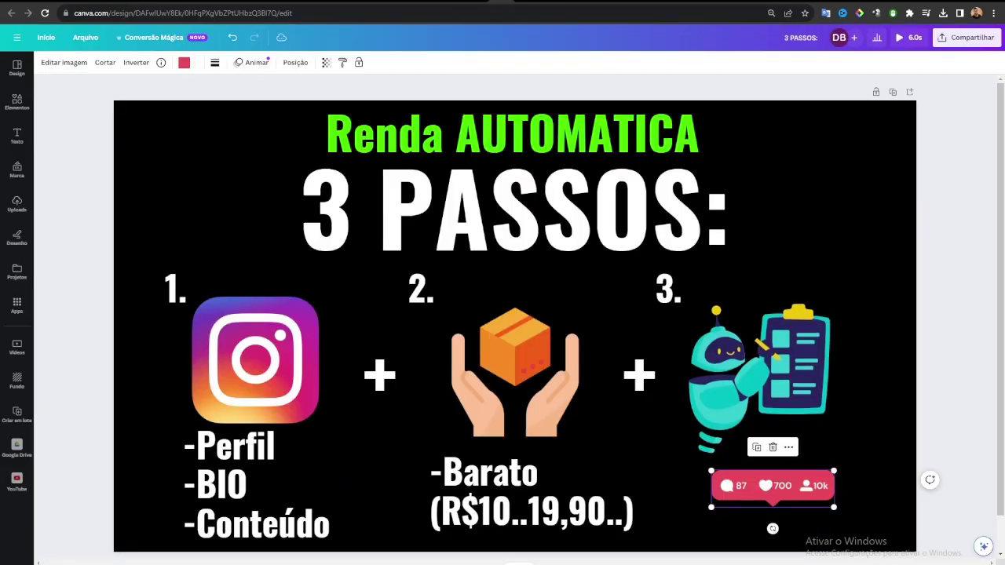
# Show the 3 PASSOS slide in Canva, and view the page size choices of the GrowBot accounts queue.
pyautogui.click(788, 359)
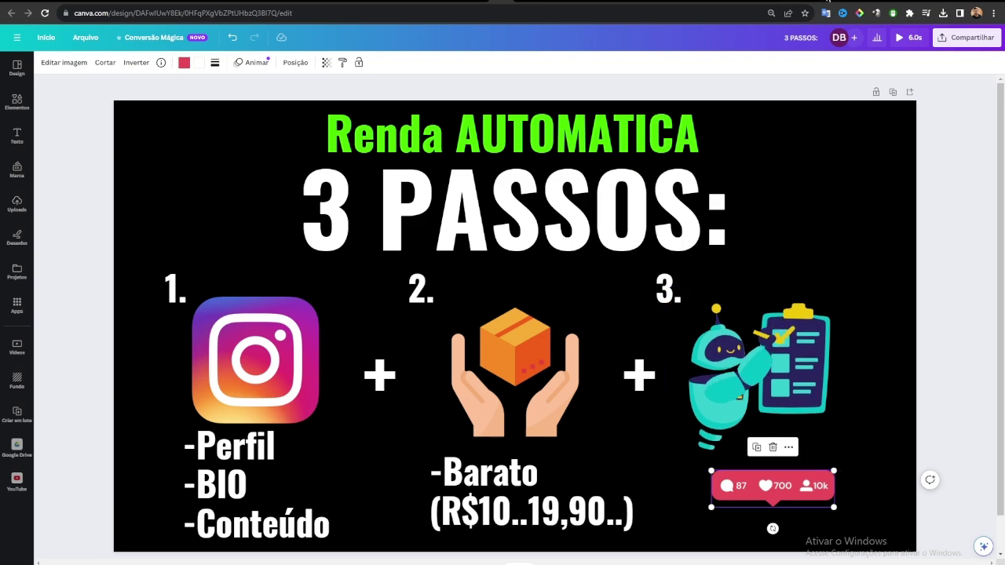
pyautogui.click(689, 3)
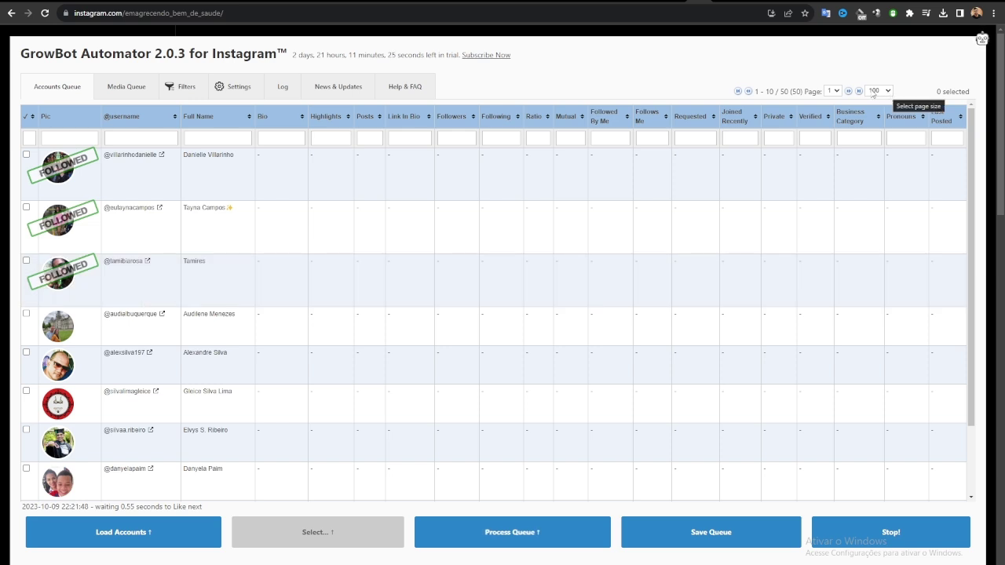
pyautogui.click(890, 92)
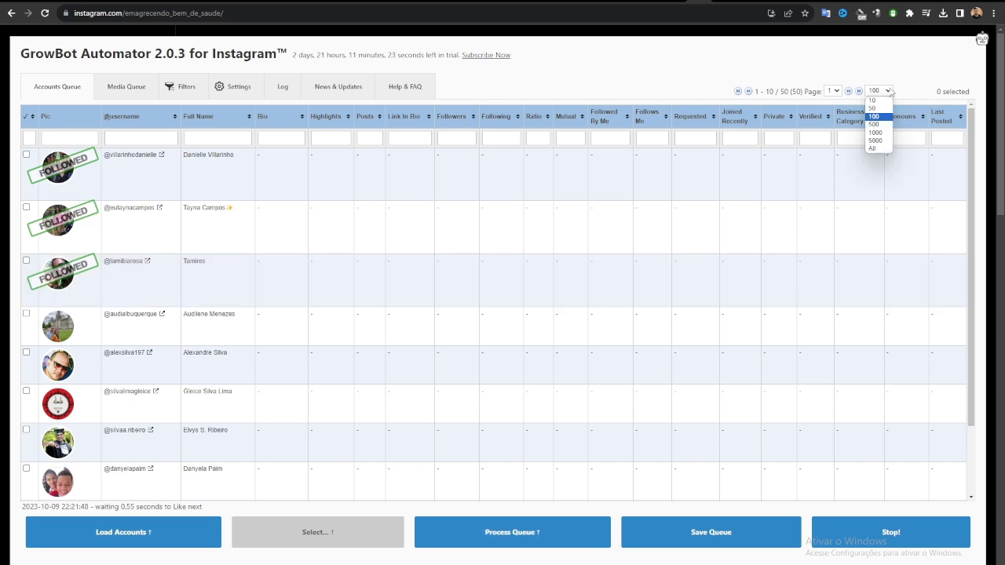
pyautogui.click(890, 92)
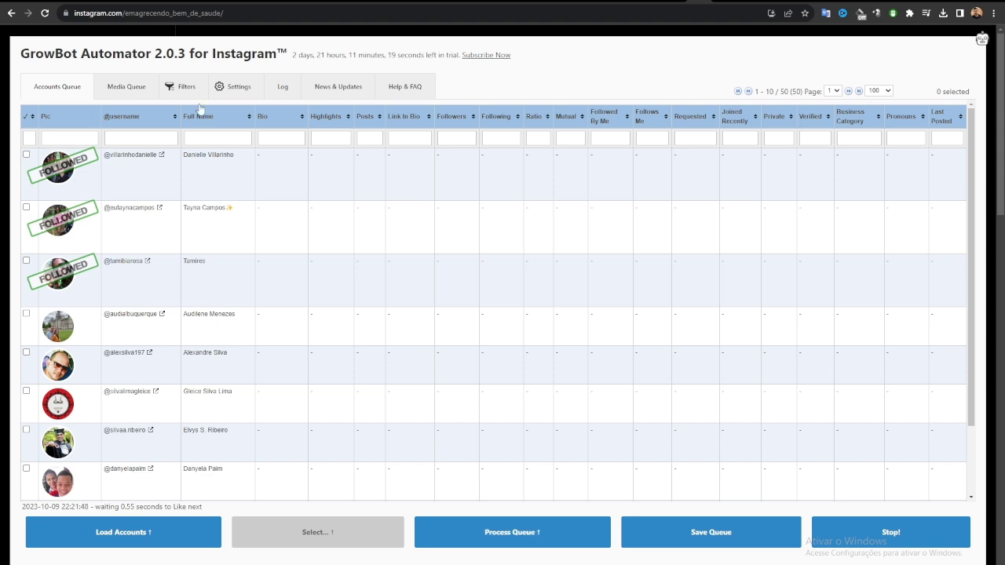
# Open the GrowBot settings and view the unfollowing options and performance options.
pyautogui.click(226, 94)
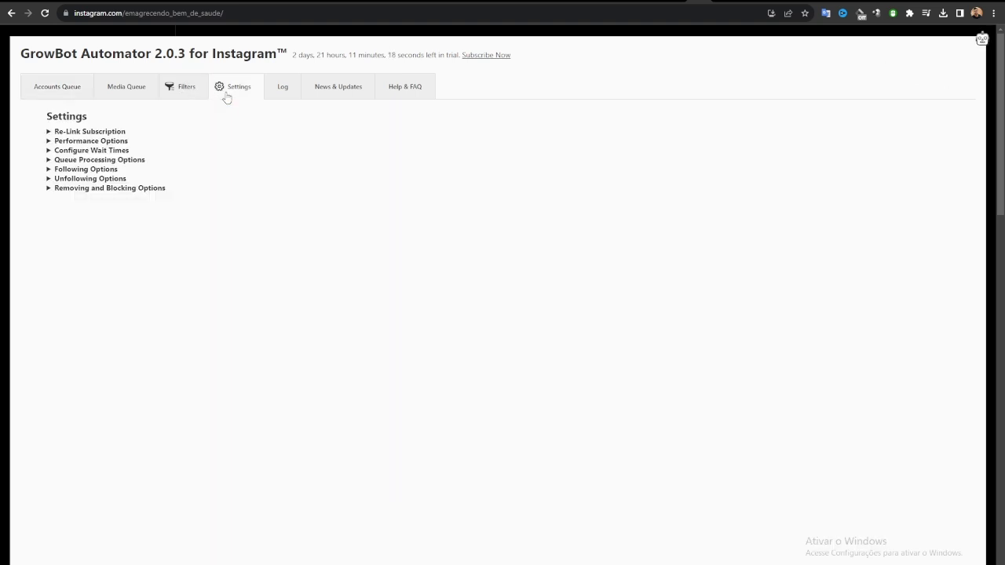
pyautogui.click(59, 179)
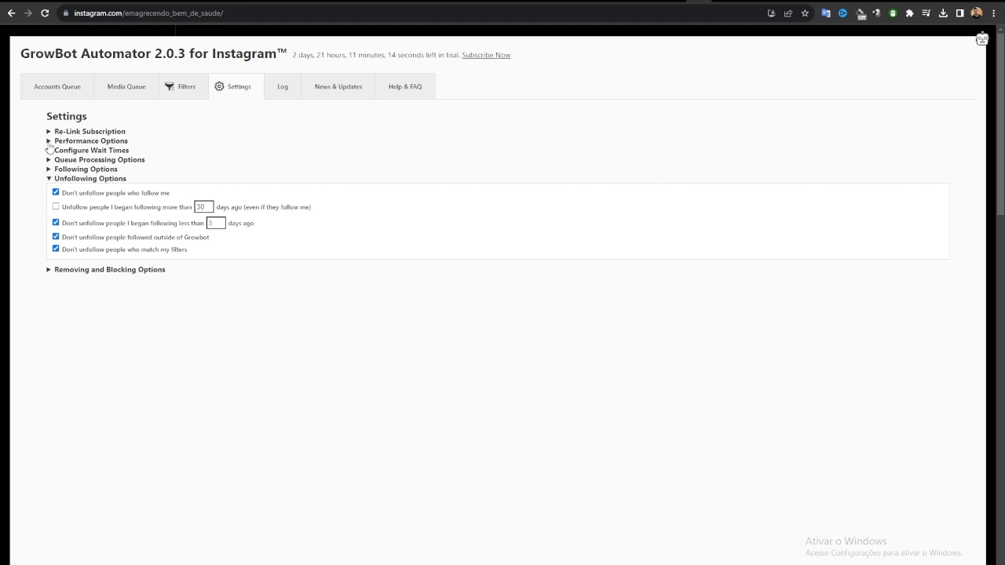
pyautogui.click(82, 142)
pyautogui.click(78, 141)
# Set GrowBot's wait time after each follow, unfollow or like to 102 seconds, and return to the accounts queue.
pyautogui.click(73, 150)
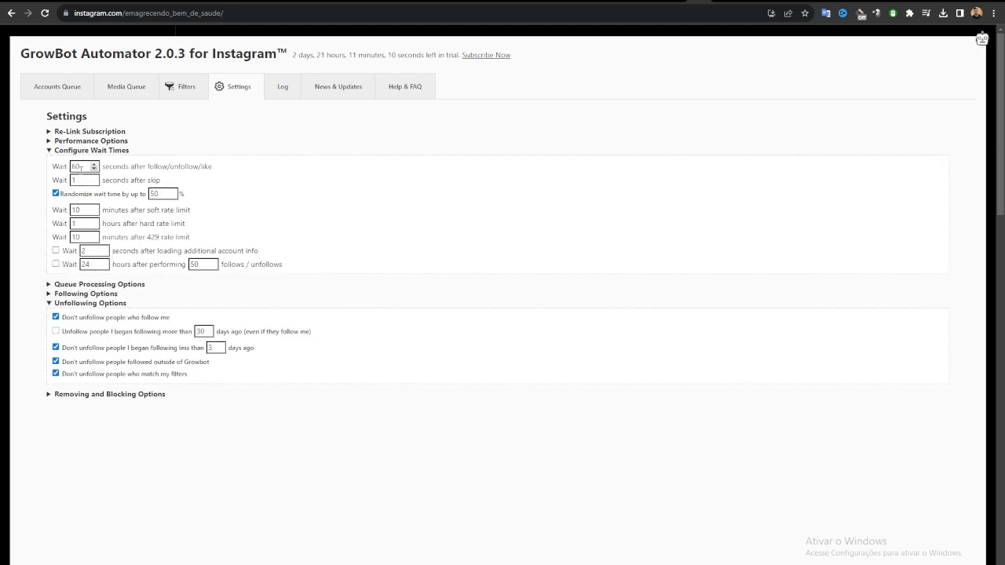
pyautogui.doubleClick(82, 167)
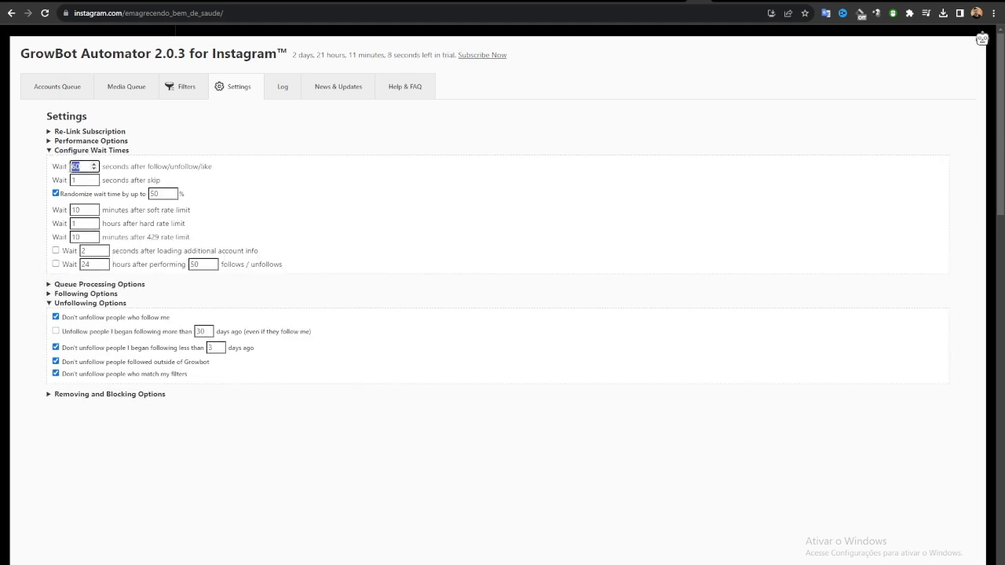
pyautogui.write('100')
pyautogui.click(192, 139)
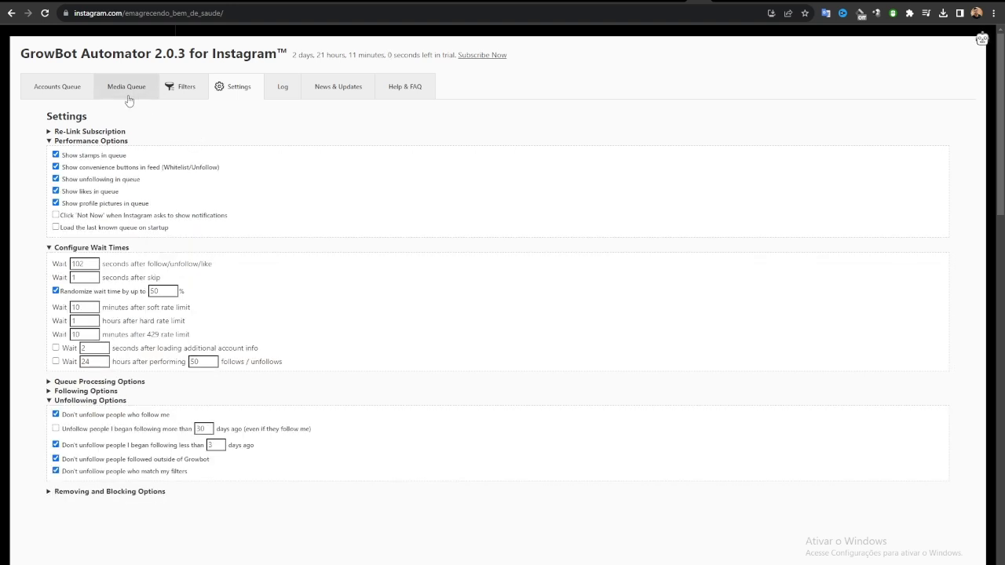
pyautogui.click(59, 88)
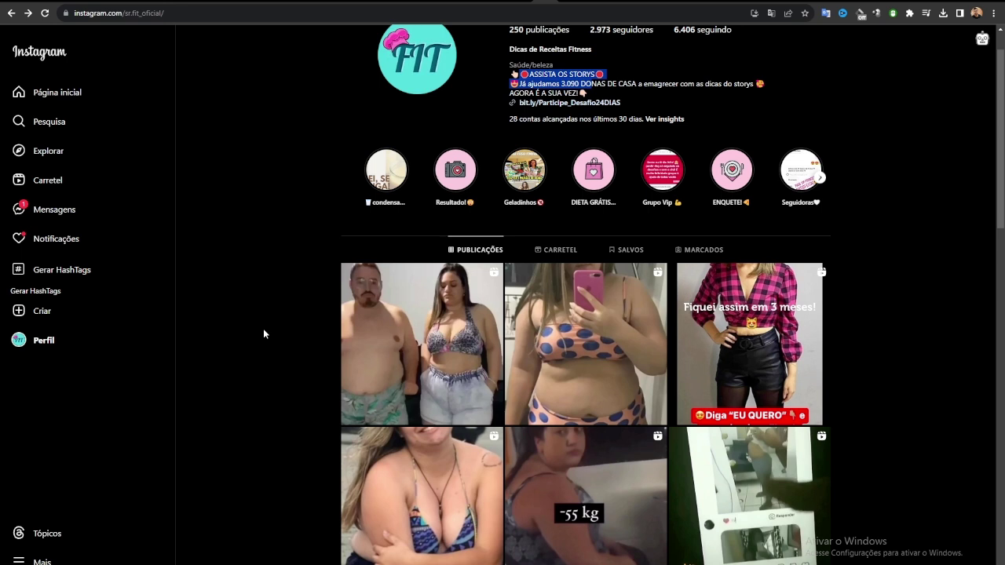
# Clear the text selection in the sr.fit_oficial Instagram profile bio.
pyautogui.click(838, 105)
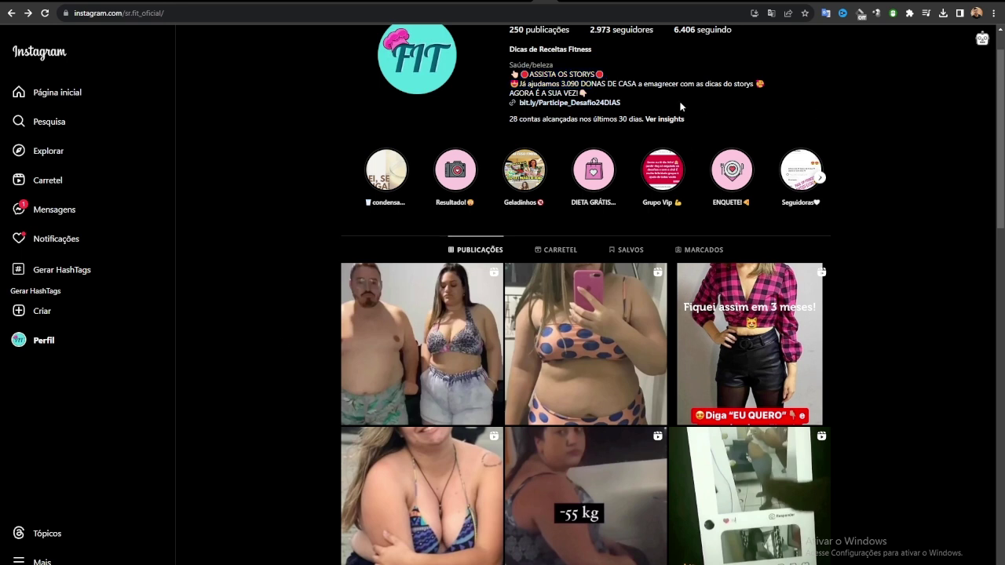